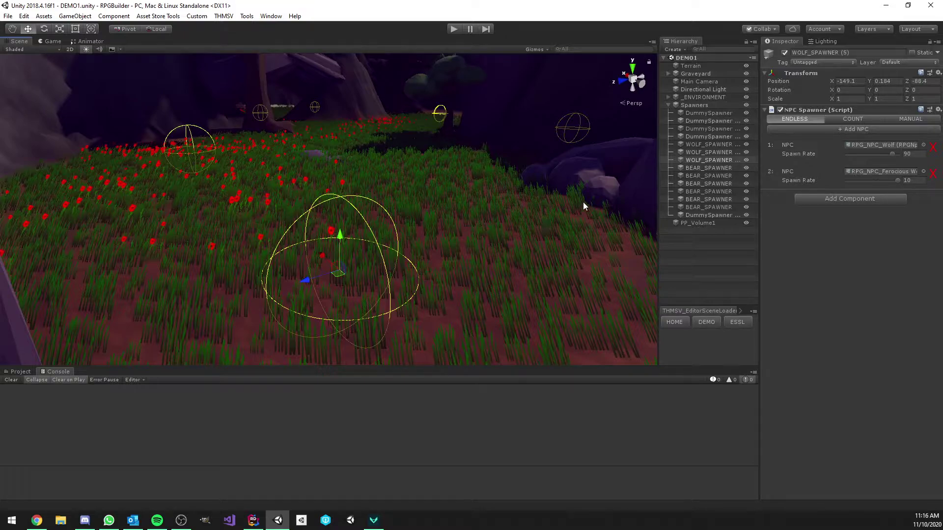
# Step: Select WOLF_SPAWNER (5) and examine its spawn area and the surrounding spawners in the scene
pyautogui.click(686, 160)
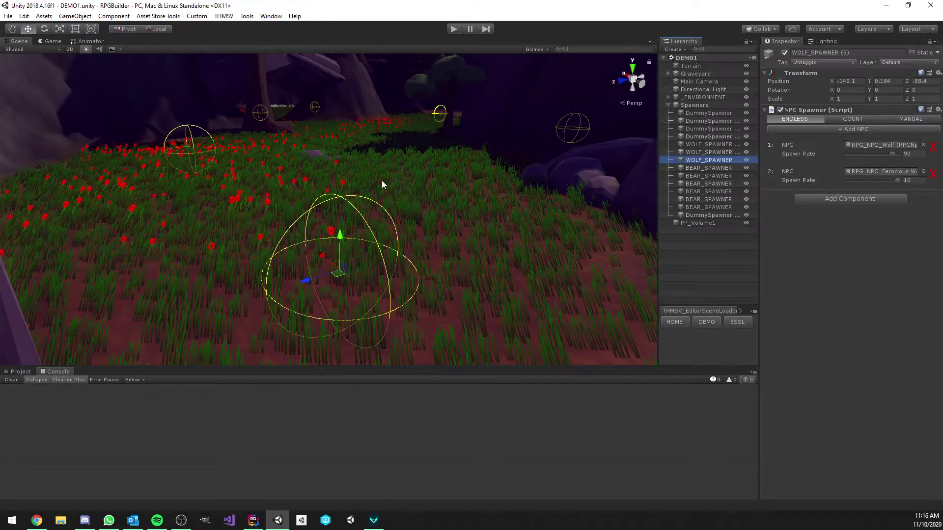
pyautogui.moveTo(339, 138); pyautogui.dragTo(331, 169, button='middle')
pyautogui.moveTo(332, 169); pyautogui.dragTo(324, 199, button='right')
pyautogui.scroll(-8, 321, 194)
pyautogui.moveTo(317, 146); pyautogui.dragTo(261, 204, button='middle')
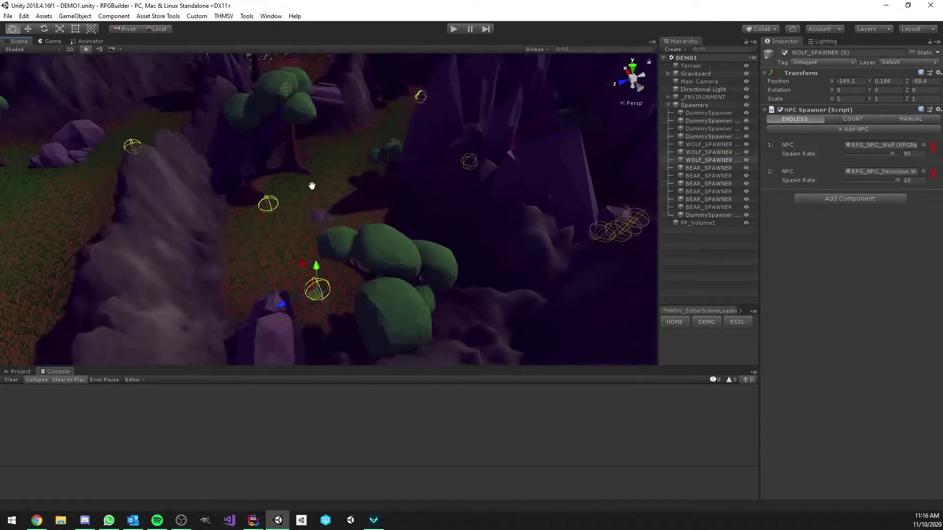
pyautogui.moveTo(359, 166); pyautogui.dragTo(168, 157, button='right')
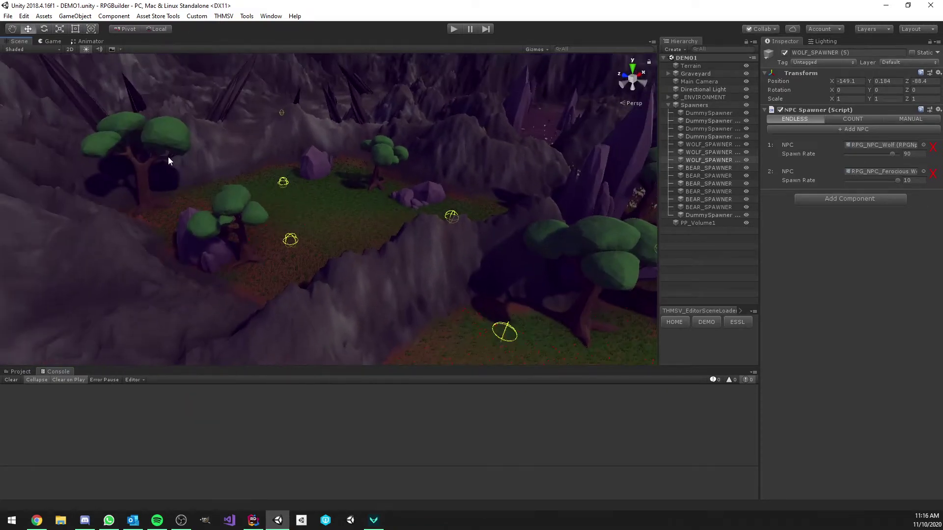
pyautogui.moveTo(255, 142); pyautogui.dragTo(347, 191, button='right')
pyautogui.scroll(3, 344, 194)
pyautogui.moveTo(345, 221); pyautogui.dragTo(341, 177, button='middle')
pyautogui.scroll(5, 322, 202)
pyautogui.moveTo(343, 182); pyautogui.dragTo(382, 164, button='right')
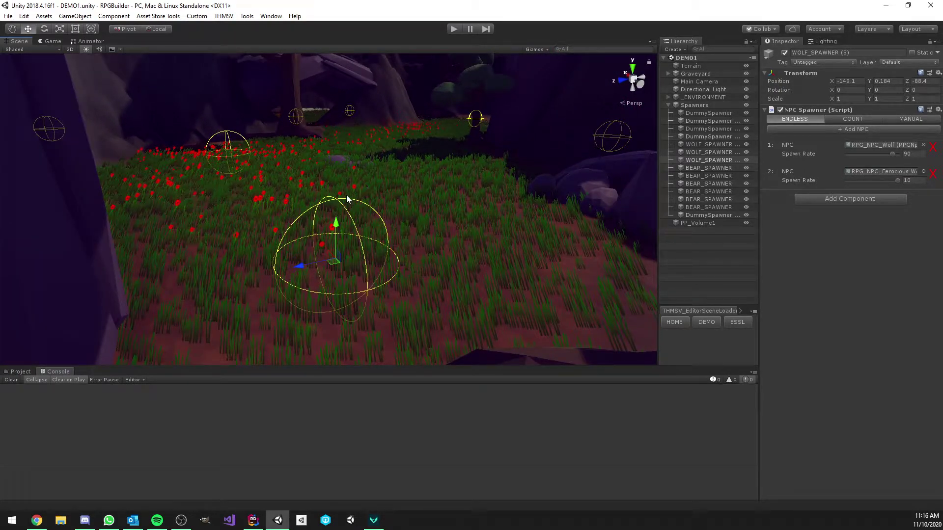
pyautogui.moveTo(346, 198); pyautogui.dragTo(348, 137, button='right')
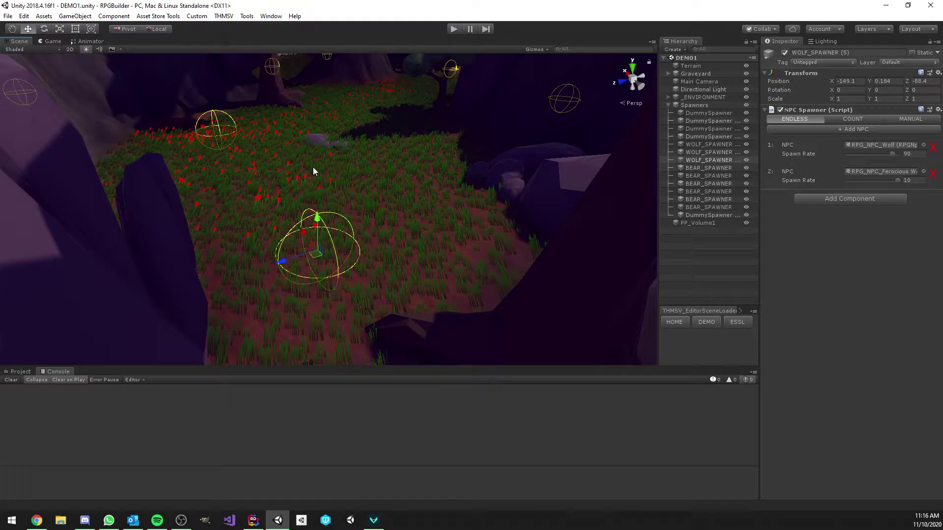
pyautogui.moveTo(346, 183); pyautogui.dragTo(329, 143, button='right')
pyautogui.scroll(3, 327, 146)
pyautogui.moveTo(333, 155); pyautogui.dragTo(334, 157, button='middle')
pyautogui.moveTo(334, 157); pyautogui.dragTo(343, 139, button='right')
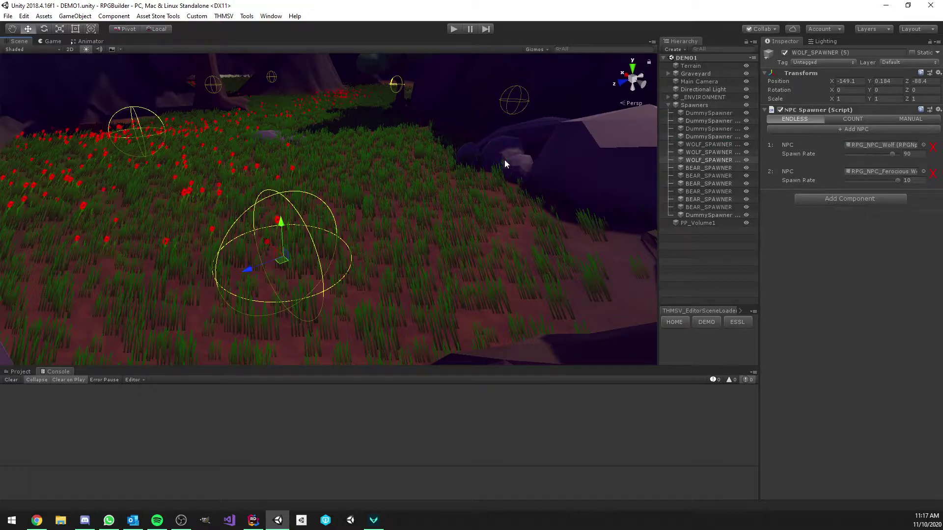
pyautogui.moveTo(403, 218); pyautogui.dragTo(421, 198, button='right')
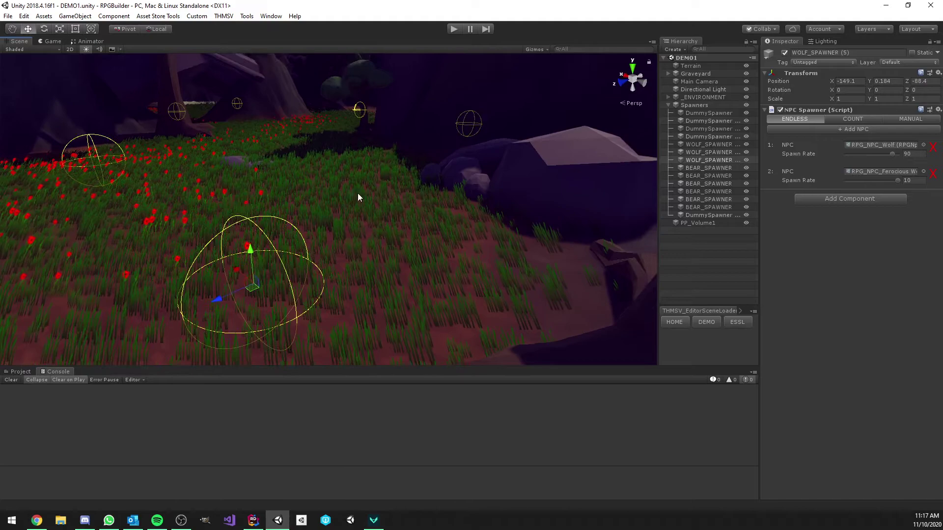
pyautogui.moveTo(318, 206)
pyautogui.mouseDown(button='right')
pyautogui.moveTo(293, 214)
pyautogui.moveTo(306, 204)
pyautogui.mouseUp(button='right')
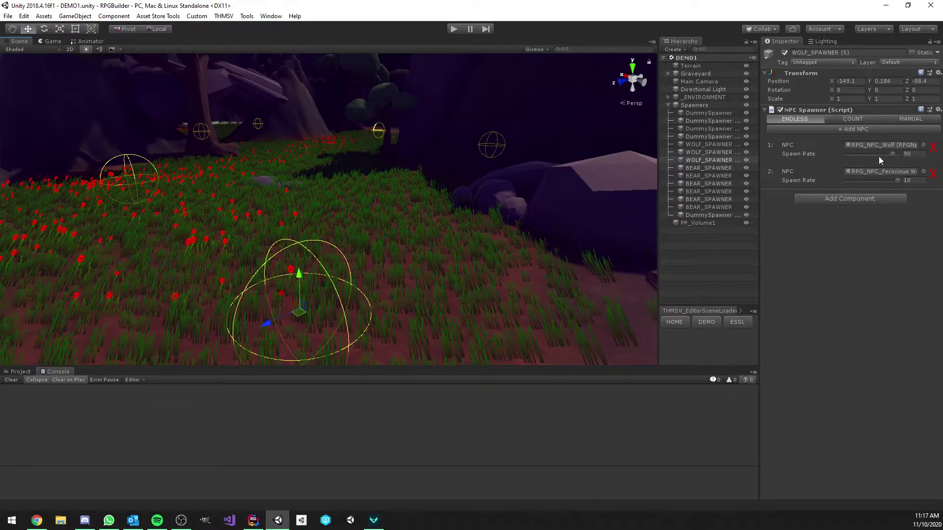
# Step: Set the wolf NPC's spawn rate to 100 and widen the Inspector
pyautogui.moveTo(891, 154); pyautogui.dragTo(874, 155)
pyautogui.moveTo(873, 155); pyautogui.dragTo(893, 155)
pyautogui.moveTo(760, 151); pyautogui.dragTo(740, 153)
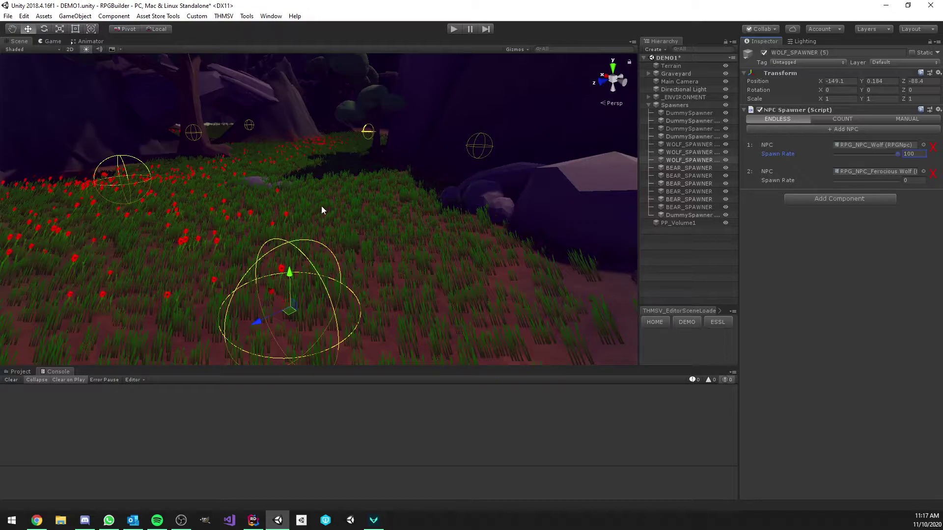
pyautogui.moveTo(321, 206); pyautogui.dragTo(316, 242, button='right')
pyautogui.moveTo(375, 202); pyautogui.dragTo(382, 183, button='right')
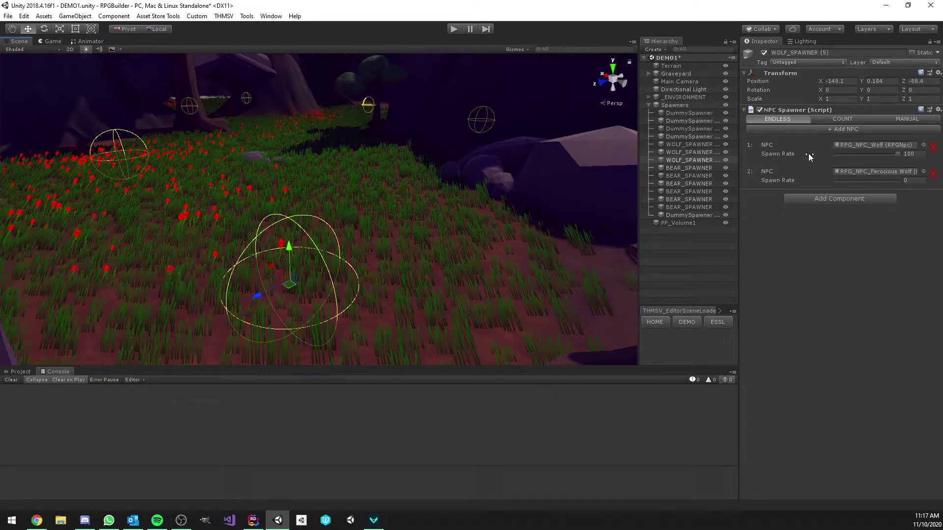
pyautogui.moveTo(352, 186); pyautogui.dragTo(350, 195, button='right')
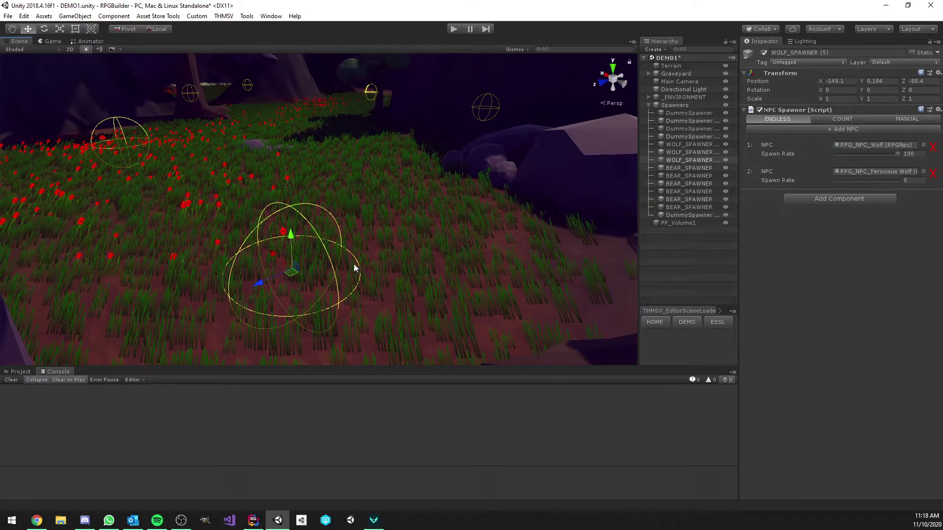
# Step: Set the spawn rates to 95 for the wolf and 5 for the ferocious wolf
pyautogui.click(899, 153)
pyautogui.moveTo(898, 154); pyautogui.dragTo(897, 153)
pyautogui.click(918, 154)
pyautogui.write('95')
pyautogui.press('Tab')
pyautogui.write('5')
pyautogui.moveTo(407, 218); pyautogui.dragTo(392, 193, button='right')
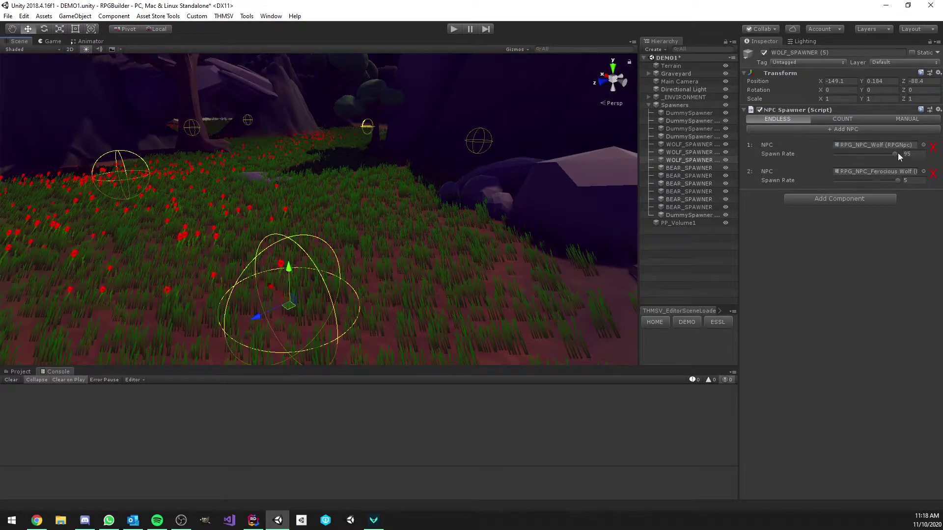
# Step: Add two empty NPC entries to the spawner and try spawn rates of 86.5, 8.3 and 4.48 on the first three entries
pyautogui.moveTo(898, 154); pyautogui.dragTo(867, 153)
pyautogui.click(865, 128)
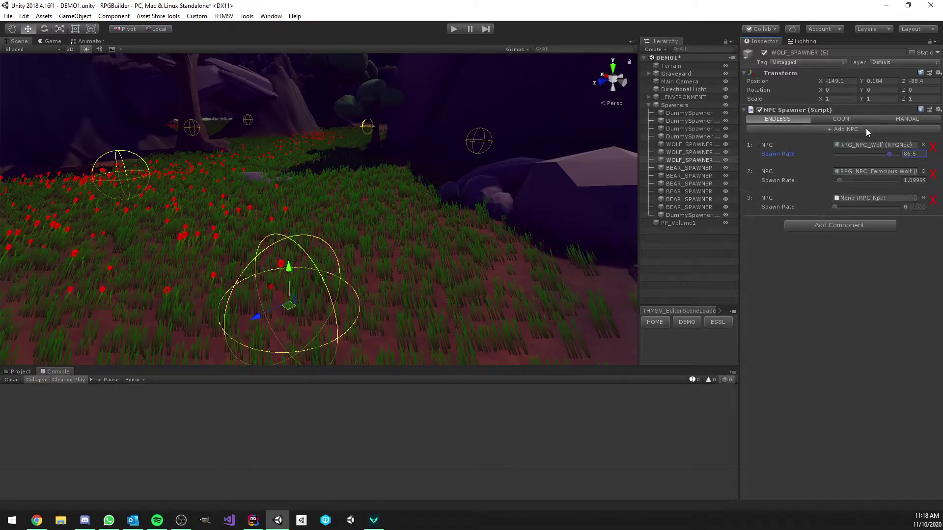
pyautogui.click(866, 128)
pyautogui.click(870, 180)
pyautogui.moveTo(871, 179); pyautogui.dragTo(875, 181)
pyautogui.click(873, 207)
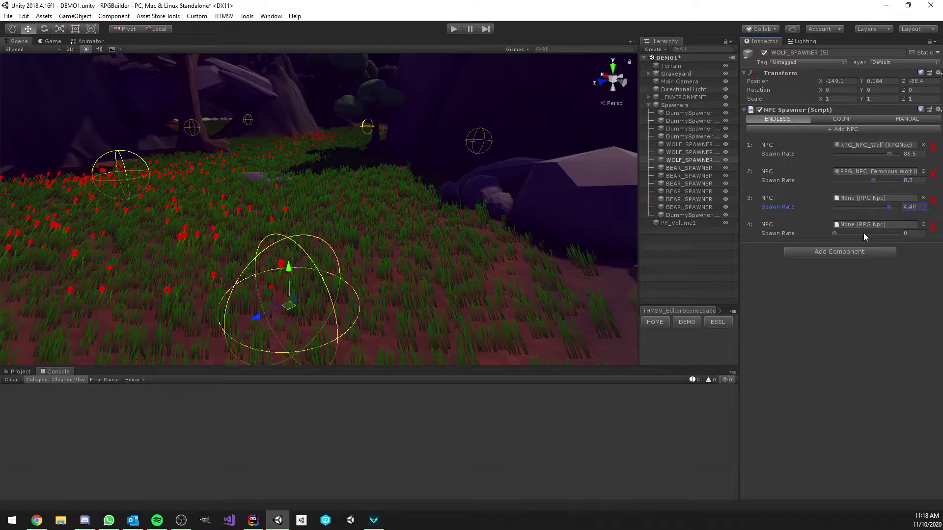
# Step: Rebalance the spawn rates across the entries with the wolf at 90.7, and remove the two empty NPC entries
pyautogui.moveTo(865, 234); pyautogui.dragTo(883, 229)
pyautogui.moveTo(867, 153); pyautogui.dragTo(891, 183)
pyautogui.click(870, 207)
pyautogui.moveTo(870, 235); pyautogui.dragTo(889, 234)
pyautogui.click(869, 182)
pyautogui.click(892, 154)
pyautogui.click(933, 201)
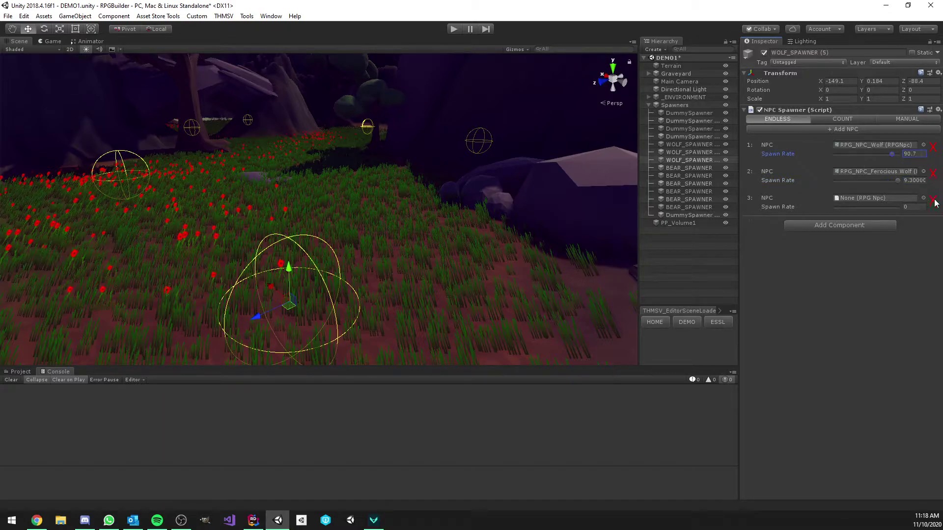
pyautogui.click(933, 201)
# Step: Set the wolf's spawn rate to 95 and the ferocious wolf's to 5, and switch the spawner to Manual mode
pyautogui.click(915, 154)
pyautogui.write('95')
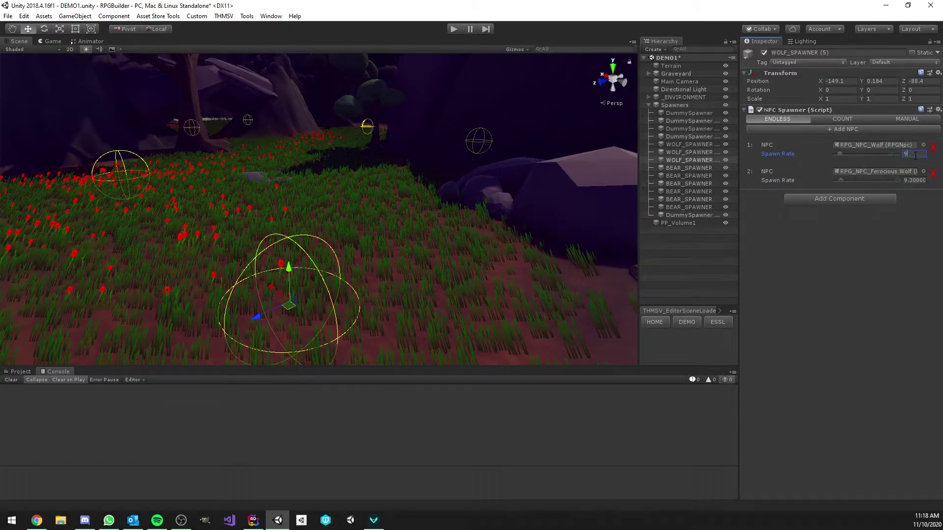
pyautogui.click(913, 180)
pyautogui.click(884, 251)
pyautogui.click(906, 119)
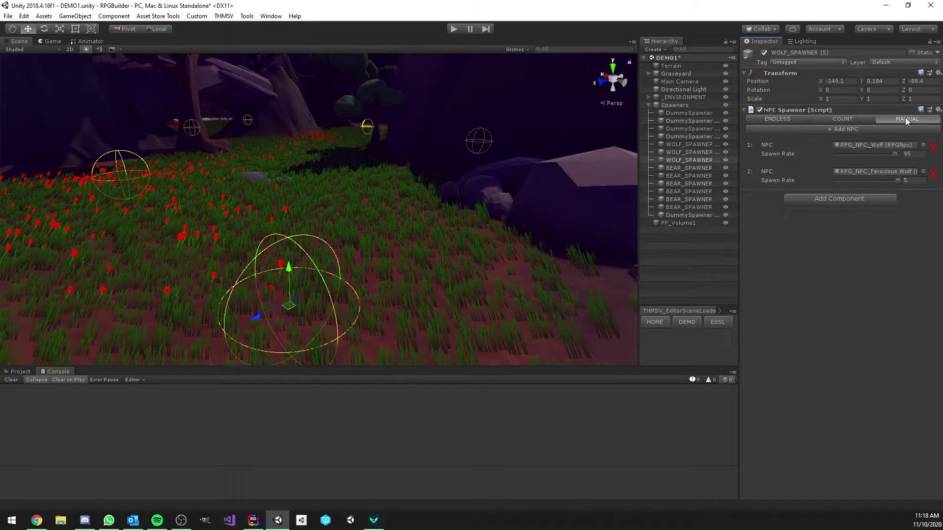
# Step: Save the DEMO1 scene changes and open the home scene in the Game view
pyautogui.click(660, 321)
pyautogui.click(456, 277)
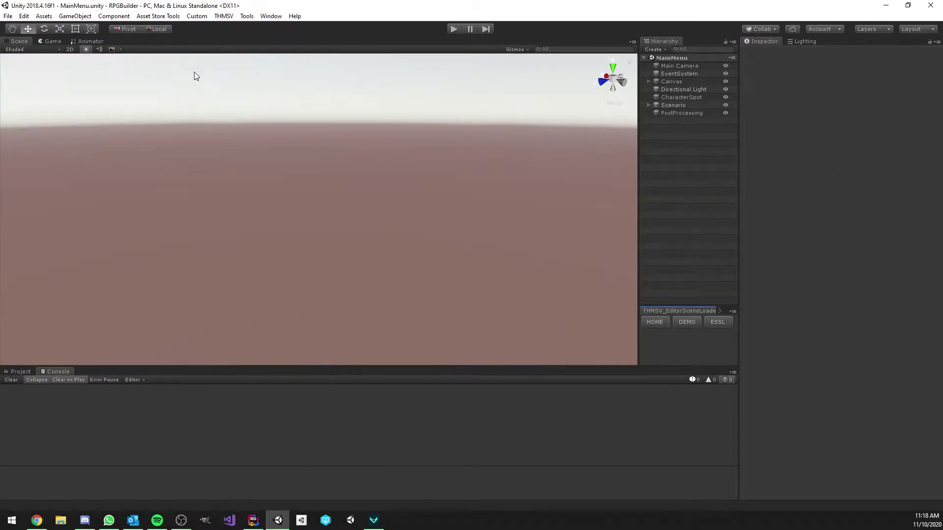
pyautogui.click(51, 42)
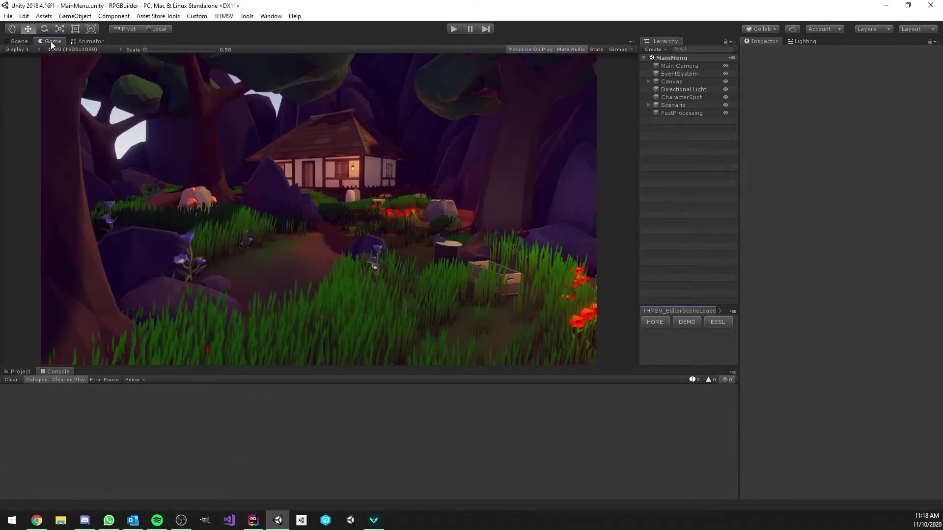
# Step: Run the project and enter the game world with the existing human warrior character
pyautogui.click(453, 30)
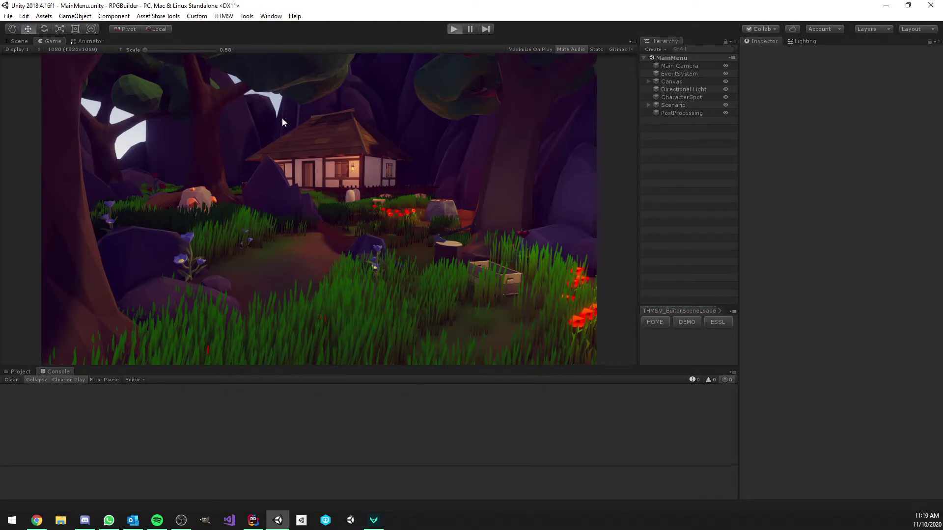
pyautogui.click(320, 251)
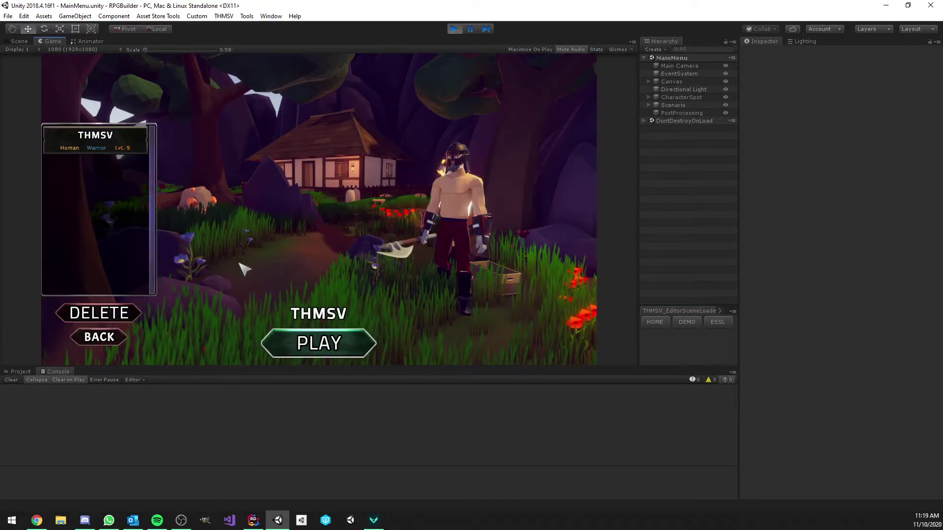
pyautogui.click(320, 343)
# Step: Return to the Scene view while the game runs and select WOLF_SPAWNER (5) among the DEMO1 spawners
pyautogui.click(21, 43)
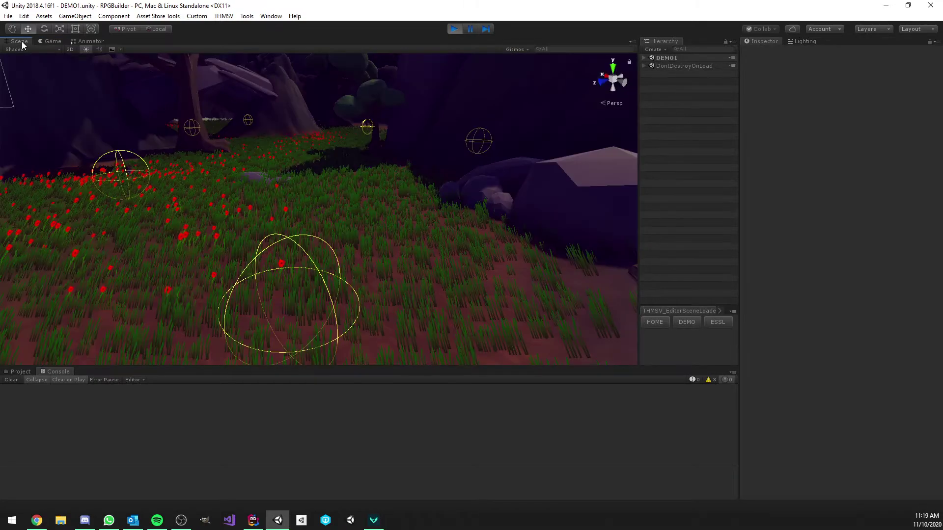
pyautogui.scroll(-4, 237, 124)
pyautogui.scroll(3, 238, 125)
pyautogui.moveTo(259, 155); pyautogui.dragTo(287, 148, button='middle')
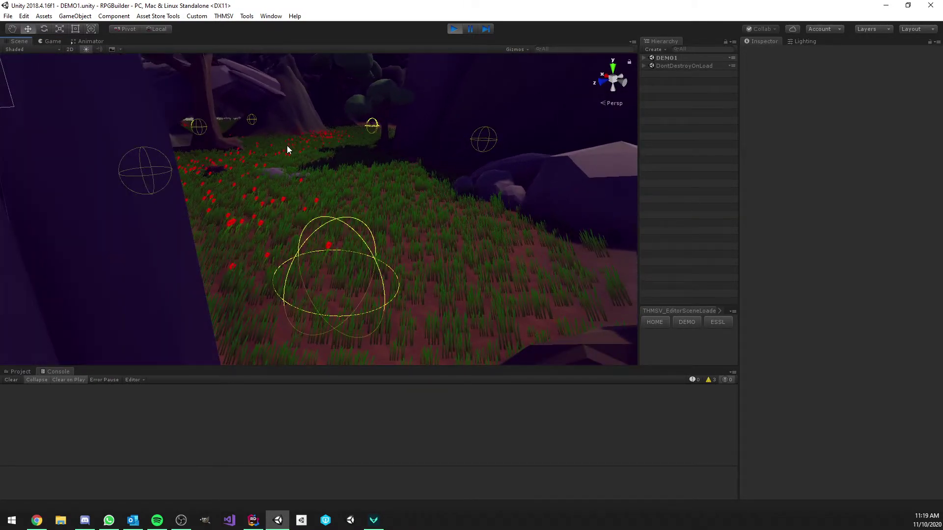
pyautogui.scroll(3, 287, 145)
pyautogui.click(643, 57)
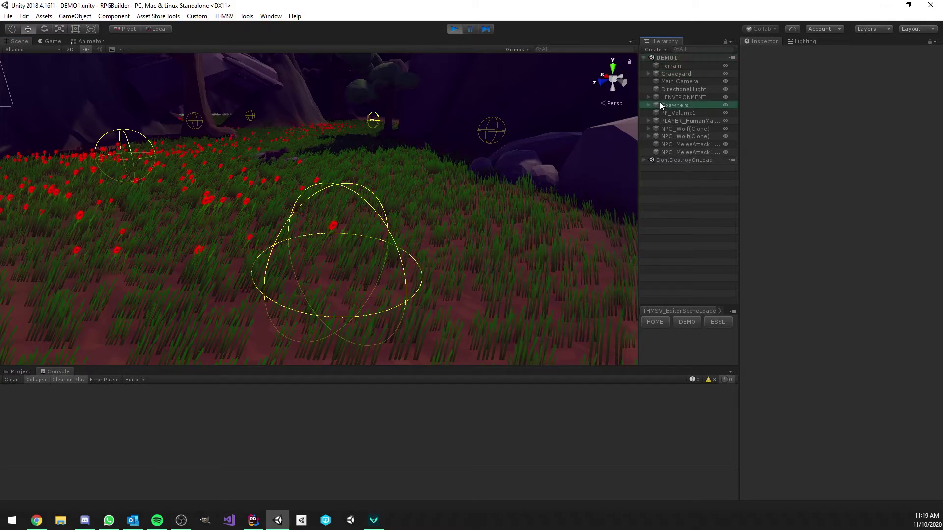
pyautogui.click(649, 104)
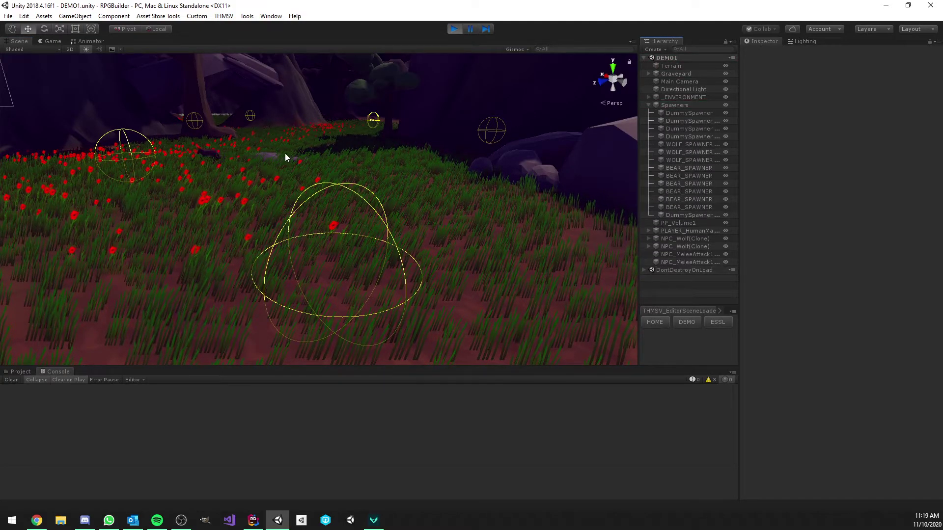
pyautogui.click(683, 158)
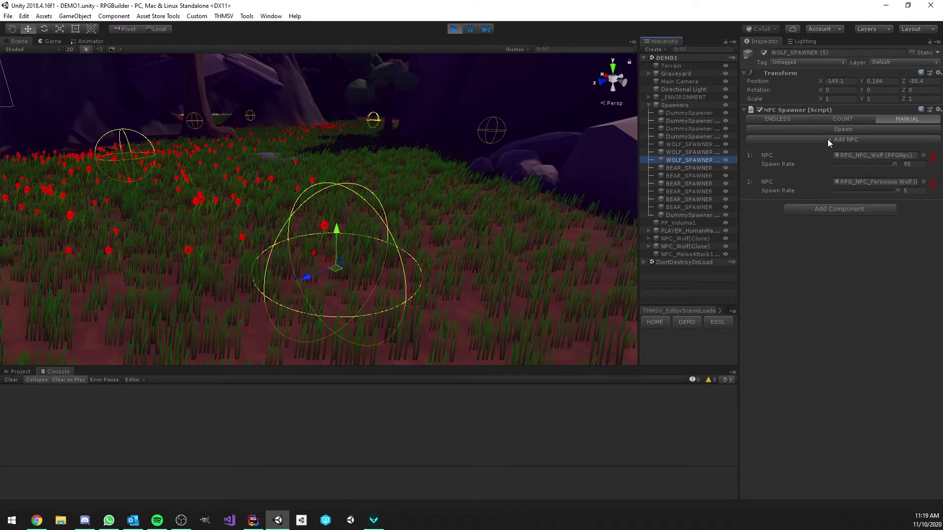
# Step: Switch the spawner to Endless and back to Manual, and spawn one NPC from it
pyautogui.moveTo(394, 118); pyautogui.dragTo(458, 126, button='right')
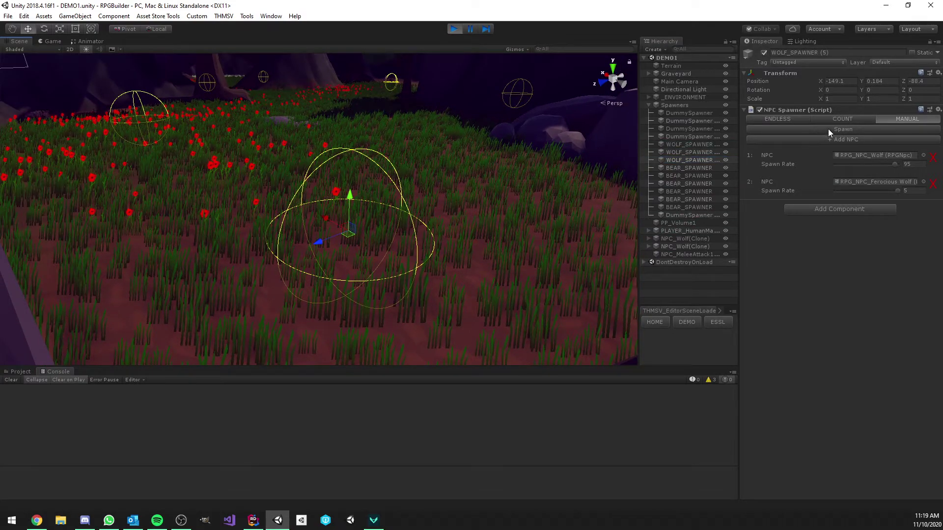
pyautogui.click(789, 118)
pyautogui.click(917, 119)
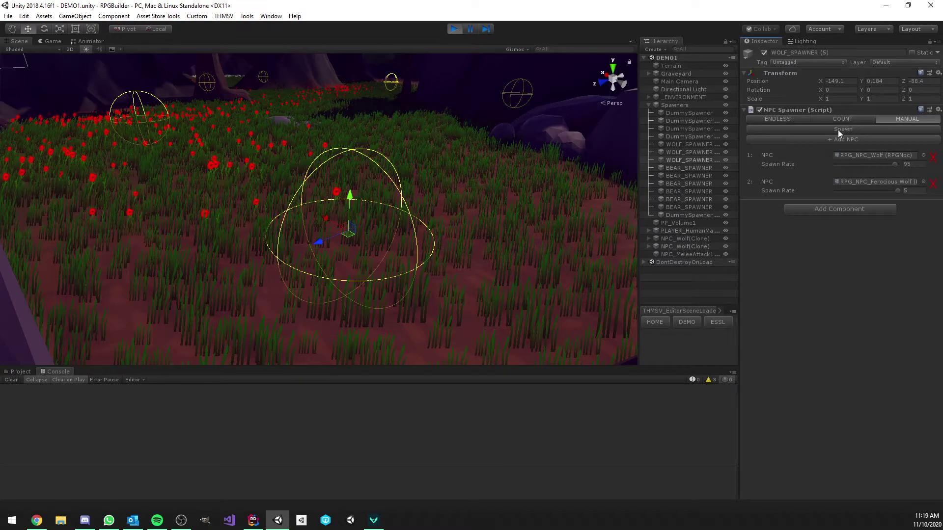
pyautogui.click(837, 128)
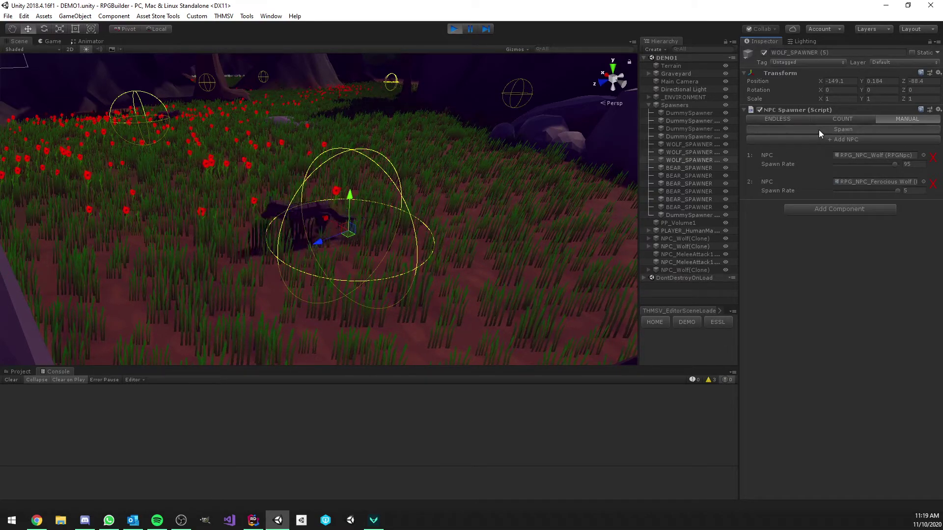
# Step: Spawn NPCs repeatedly from WOLF_SPAWNER (5) until a ferocious wolf comes out
pyautogui.click(818, 130)
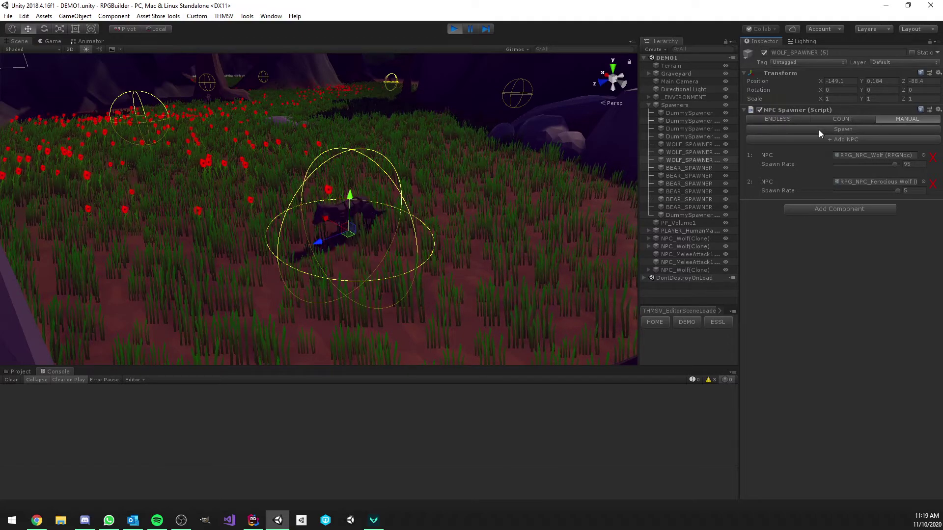
pyautogui.click(818, 130)
pyautogui.click(818, 130)
pyautogui.click(819, 129)
pyautogui.click(818, 129)
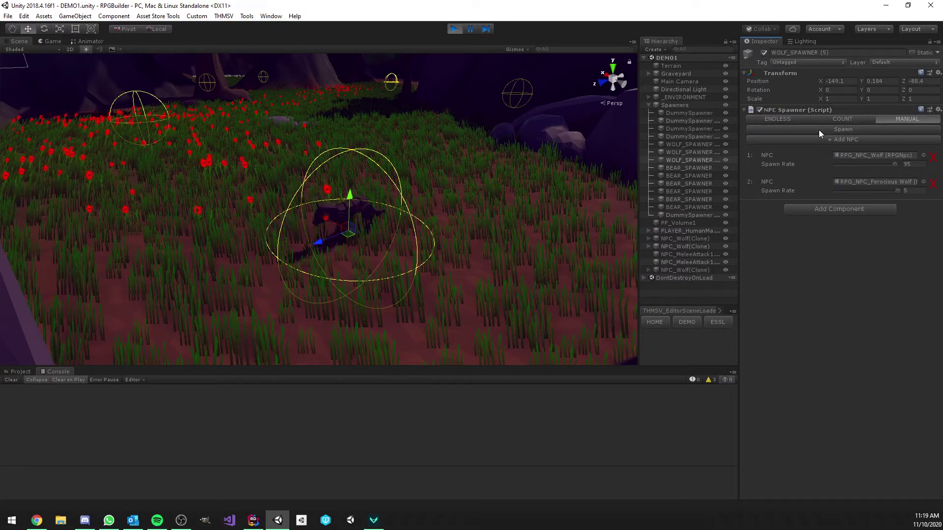
pyautogui.click(818, 129)
pyautogui.click(818, 129)
pyautogui.click(819, 129)
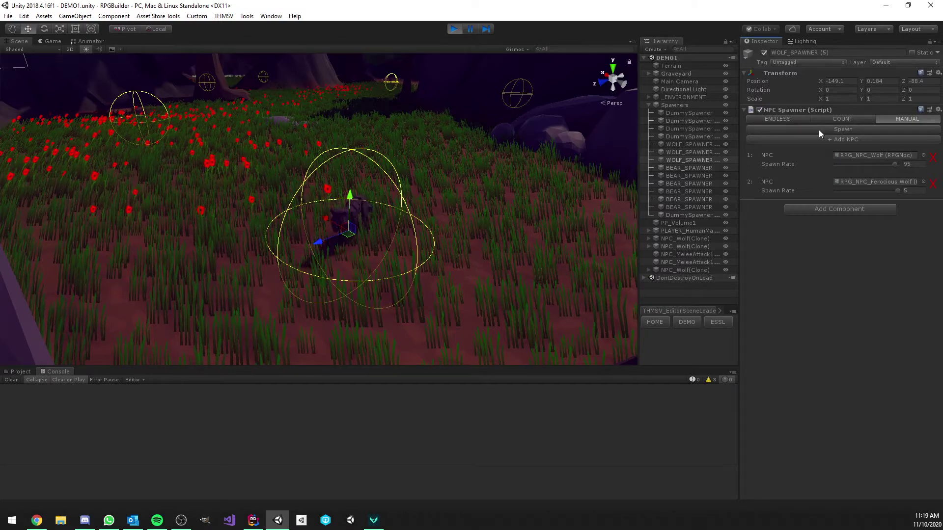
pyautogui.click(818, 129)
pyautogui.click(819, 129)
pyautogui.click(819, 130)
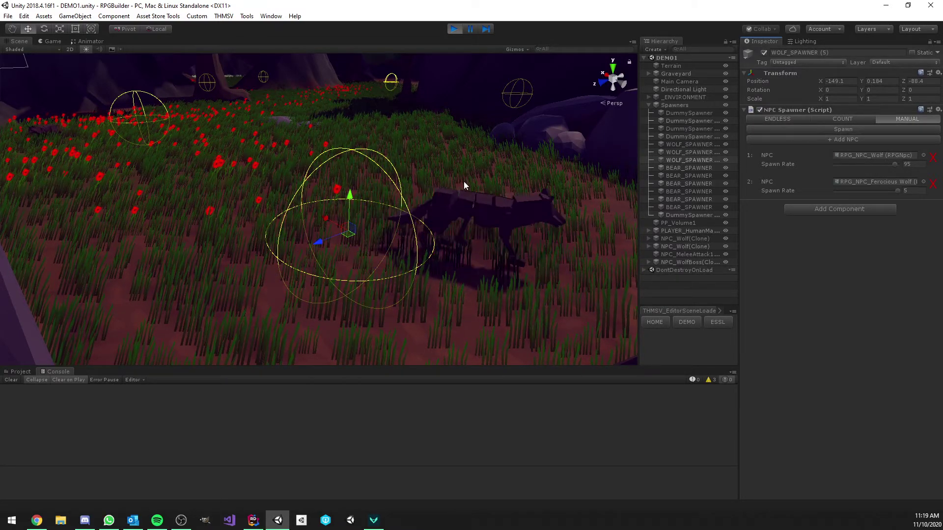
# Step: Examine the spawned wolf and the NPCs around the other spawners across the terrain
pyautogui.moveTo(463, 181); pyautogui.dragTo(500, 178, button='right')
pyautogui.moveTo(439, 171)
pyautogui.mouseDown(button='right')
pyautogui.moveTo(476, 170)
pyautogui.moveTo(435, 168)
pyautogui.mouseUp(button='right')
pyautogui.moveTo(478, 171); pyautogui.dragTo(358, 189, button='right')
pyautogui.moveTo(251, 182); pyautogui.dragTo(422, 193, button='right')
pyautogui.moveTo(423, 193); pyautogui.dragTo(369, 140, button='middle')
pyautogui.moveTo(369, 140); pyautogui.dragTo(194, 145, button='right')
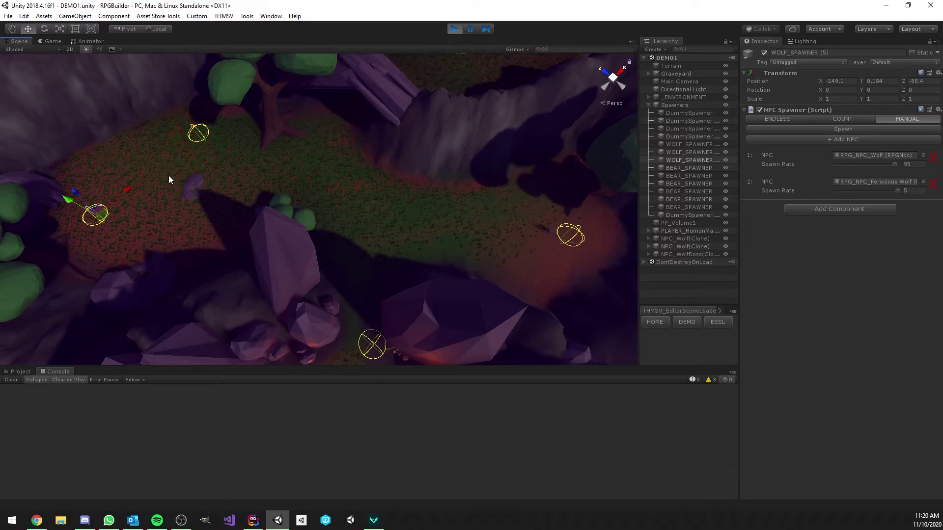
pyautogui.moveTo(490, 216); pyautogui.dragTo(354, 208, button='right')
pyautogui.scroll(5, 353, 208)
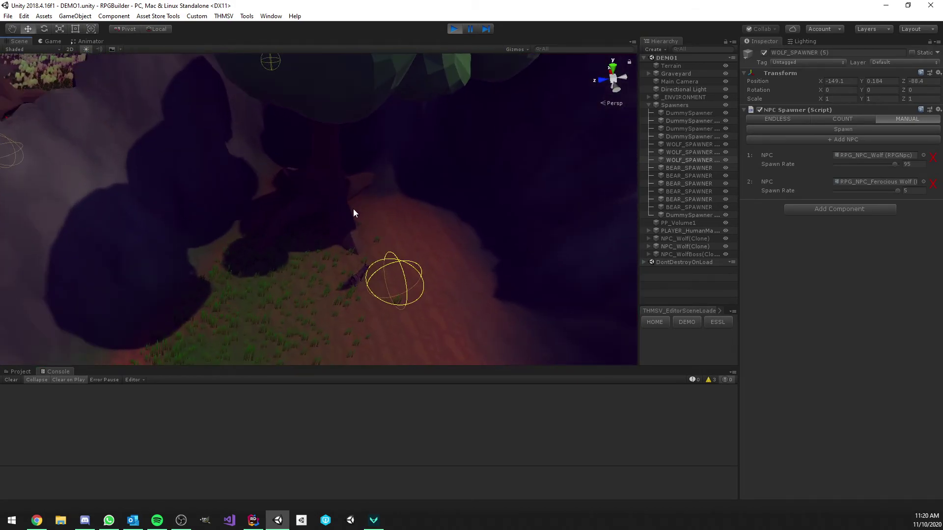
pyautogui.moveTo(353, 209); pyautogui.dragTo(334, 165, button='middle')
pyautogui.scroll(3, 351, 189)
pyautogui.moveTo(351, 191); pyautogui.dragTo(326, 147, button='right')
pyautogui.moveTo(458, 165); pyautogui.dragTo(385, 166, button='right')
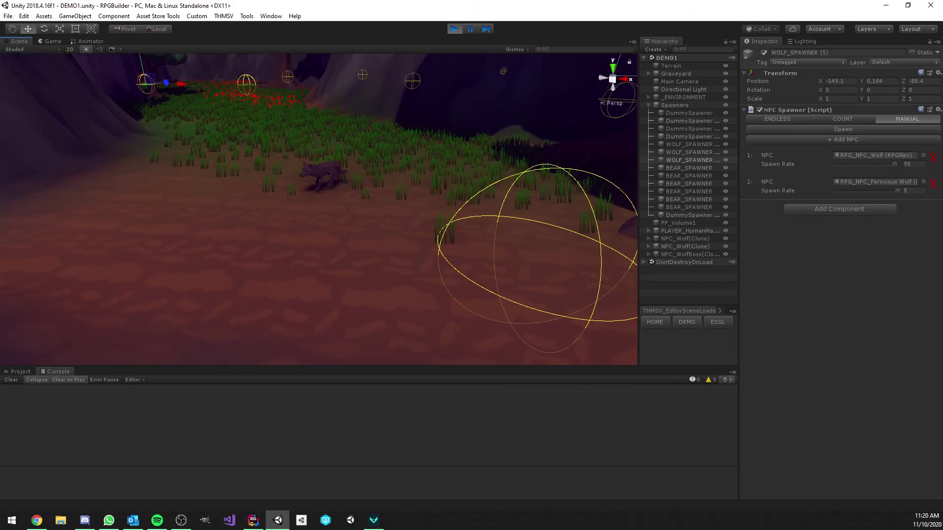